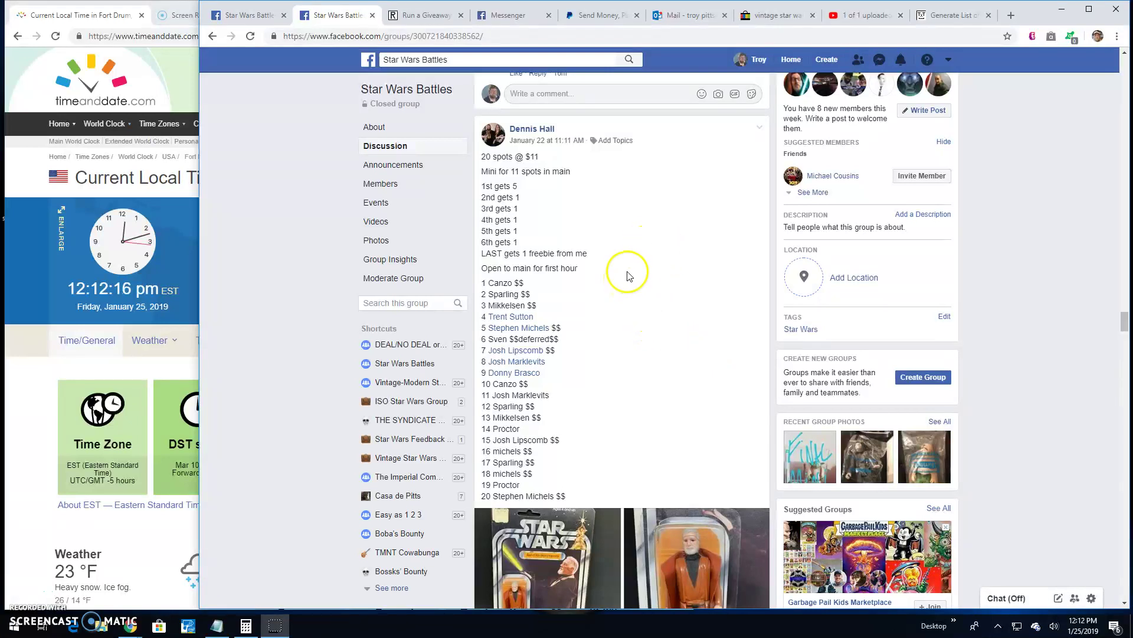
{"action": "scroll", "coordinate": [665, 251], "scroll_direction": "down", "scroll_amount": 1}
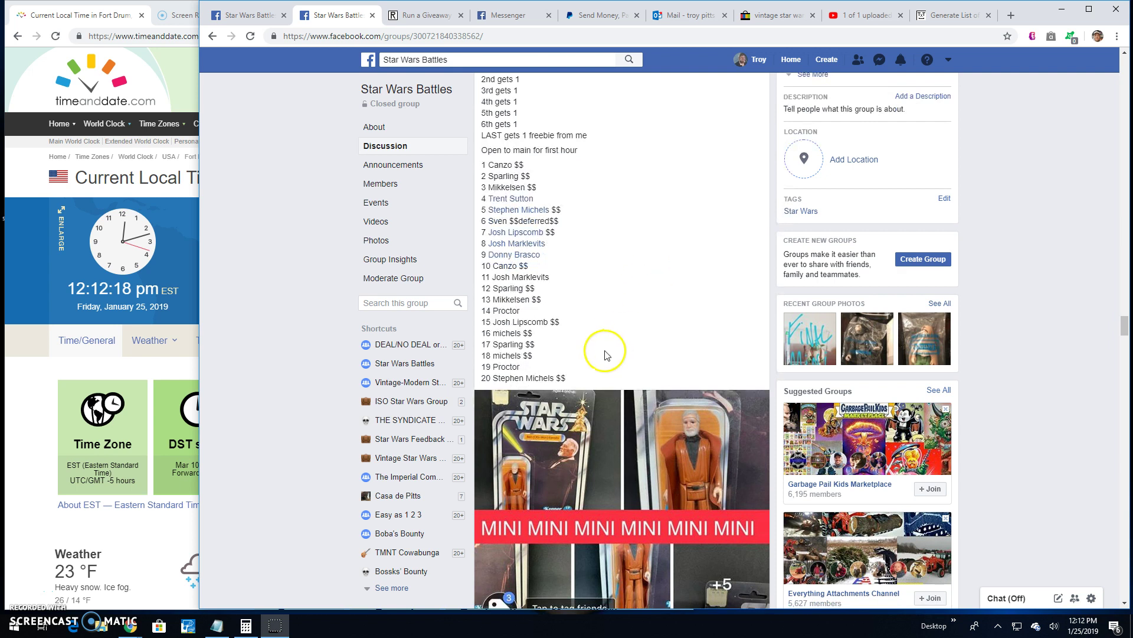
{"action": "scroll", "coordinate": [590, 299], "scroll_direction": "up", "scroll_amount": 1}
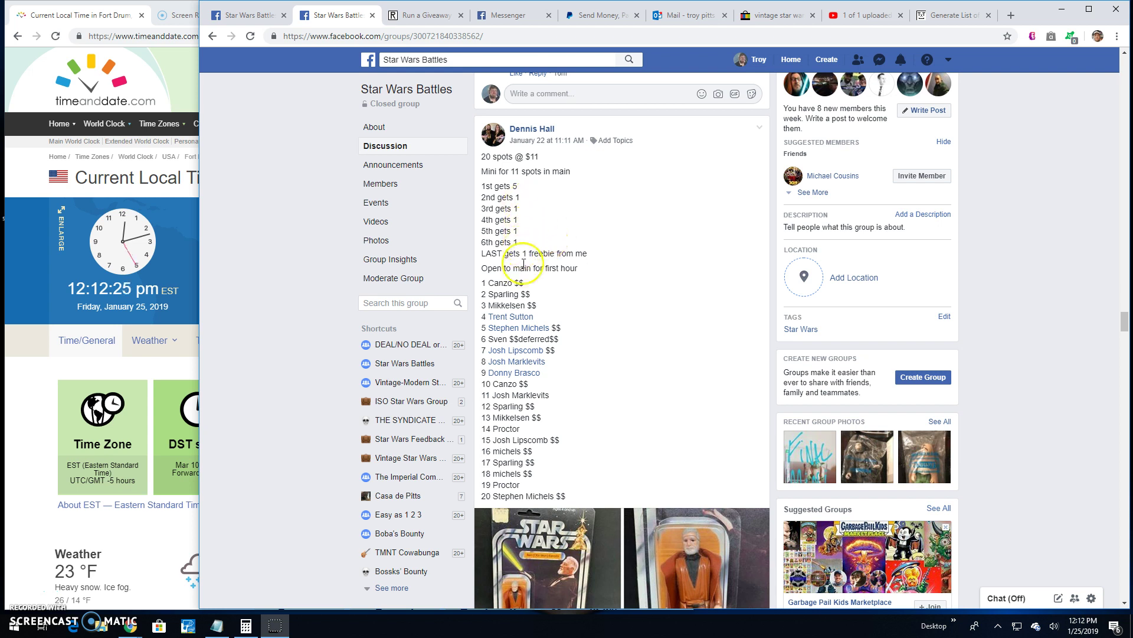
Select the numbered list of 20 entries in the mini giveaway post to copy it
{"action": "left_click_drag", "start_coordinate": [482, 282], "coordinate": [575, 495]}
{"action": "key", "text": "ctrl+c"}
{"action": "left_click", "coordinate": [679, 449]}
{"action": "scroll", "coordinate": [678, 519], "scroll_direction": "down", "scroll_amount": 3}
{"action": "scroll", "coordinate": [688, 539], "scroll_direction": "down", "scroll_amount": 5}
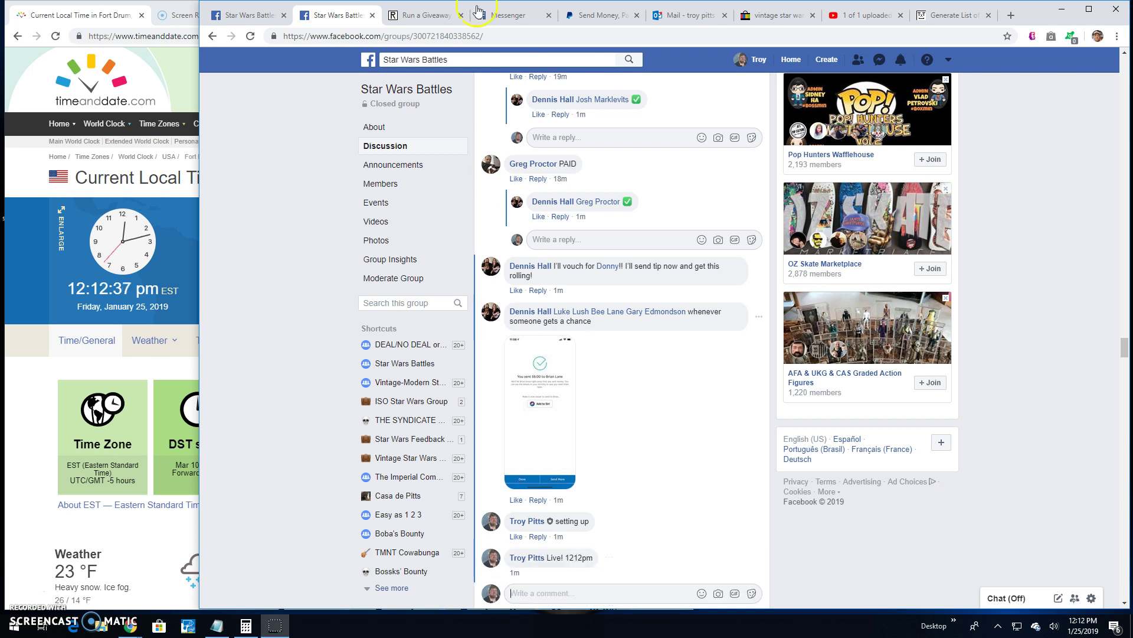
Paste the 20 entries into the giveaway and roll two dice to decide the rounds
{"action": "left_click", "coordinate": [428, 15]}
{"action": "left_click", "coordinate": [434, 280]}
{"action": "key", "text": "ctrl+v"}
{"action": "scroll", "coordinate": [417, 280], "scroll_direction": "up", "scroll_amount": 2}
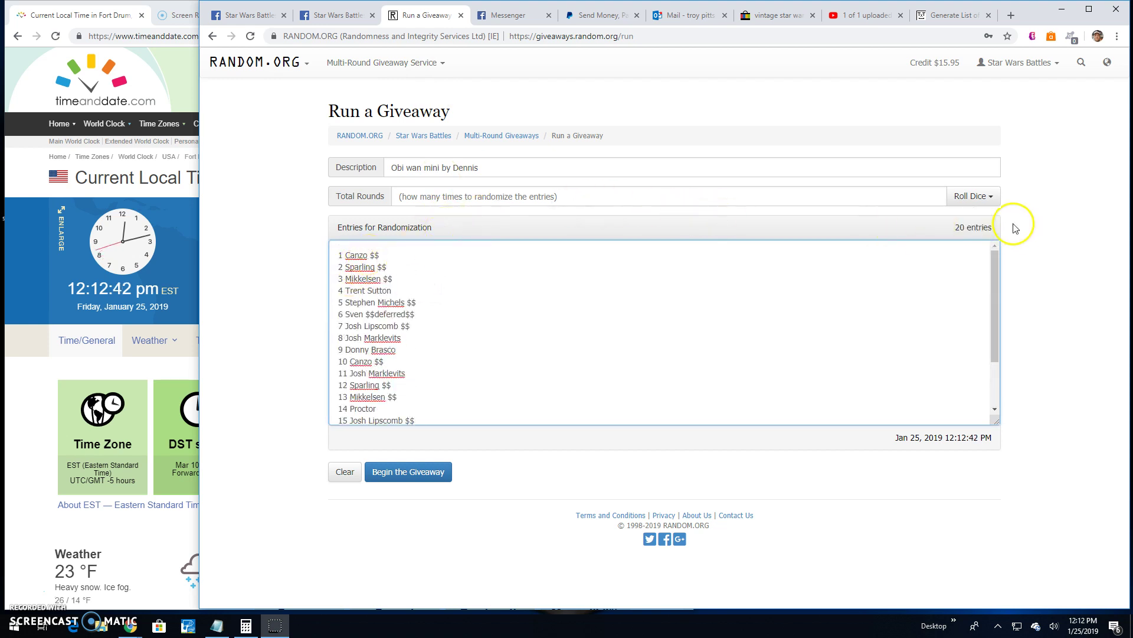
{"action": "left_click", "coordinate": [973, 196]}
{"action": "left_click", "coordinate": [934, 232]}
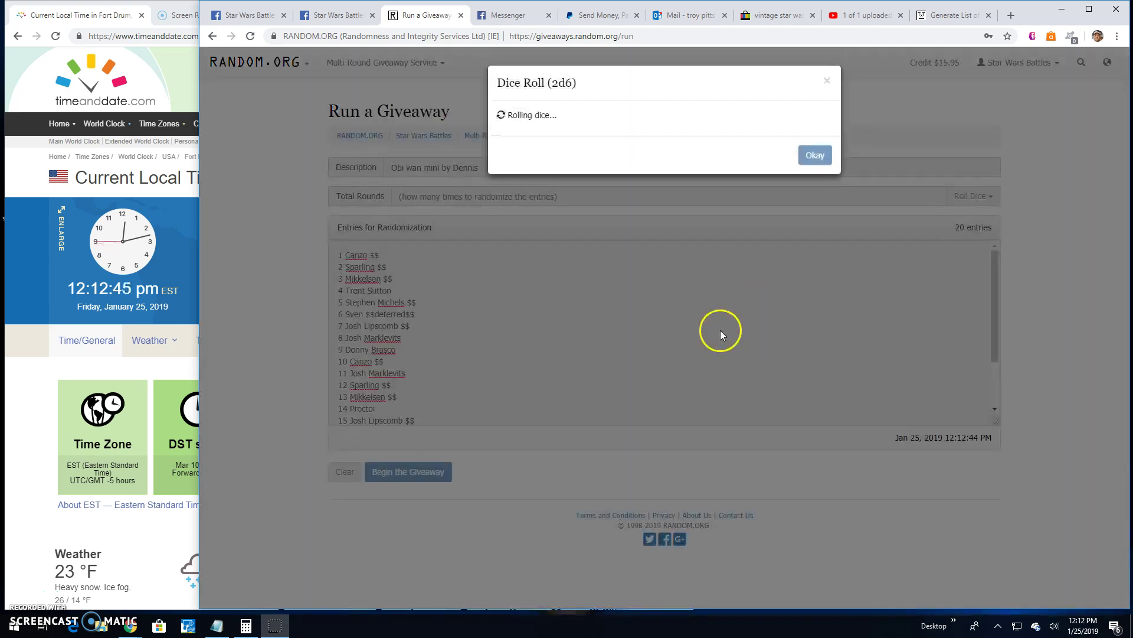
Accept the dice result of six rounds and start the giveaway
{"action": "left_click", "coordinate": [815, 208]}
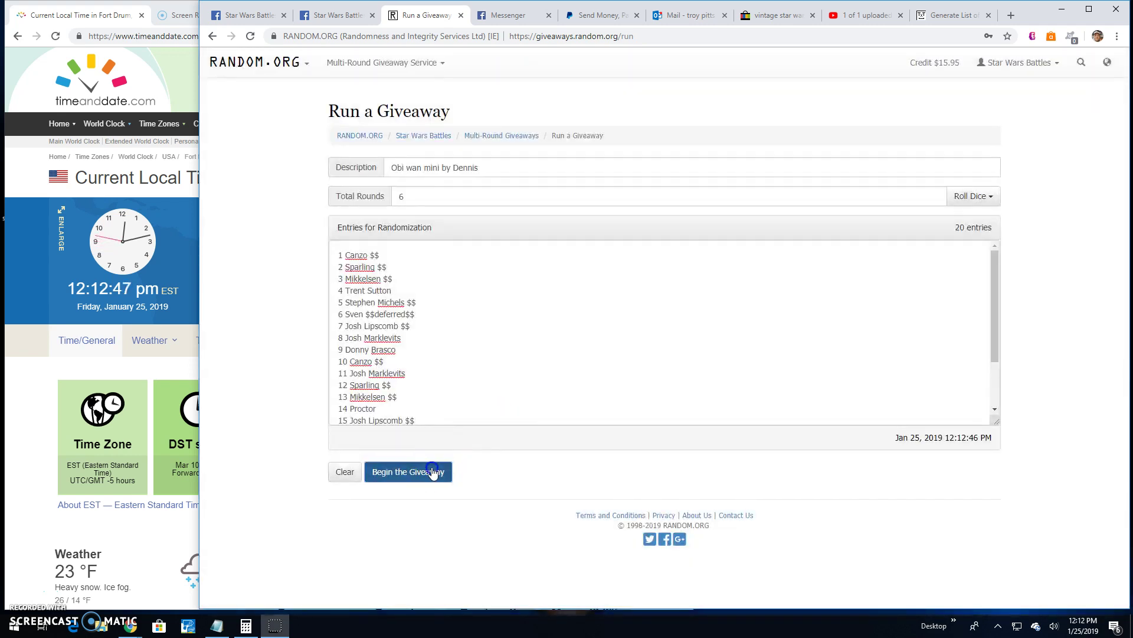
{"action": "left_click", "coordinate": [434, 472]}
{"action": "left_click", "coordinate": [782, 196]}
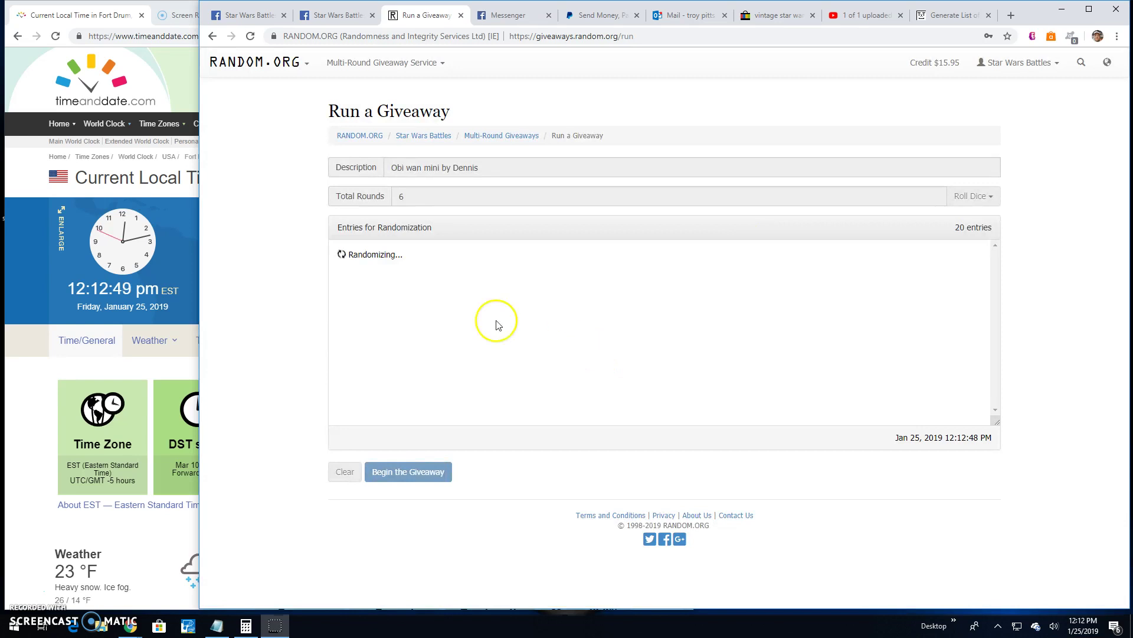
Run rounds two through five of the randomization
{"action": "left_click", "coordinate": [403, 475]}
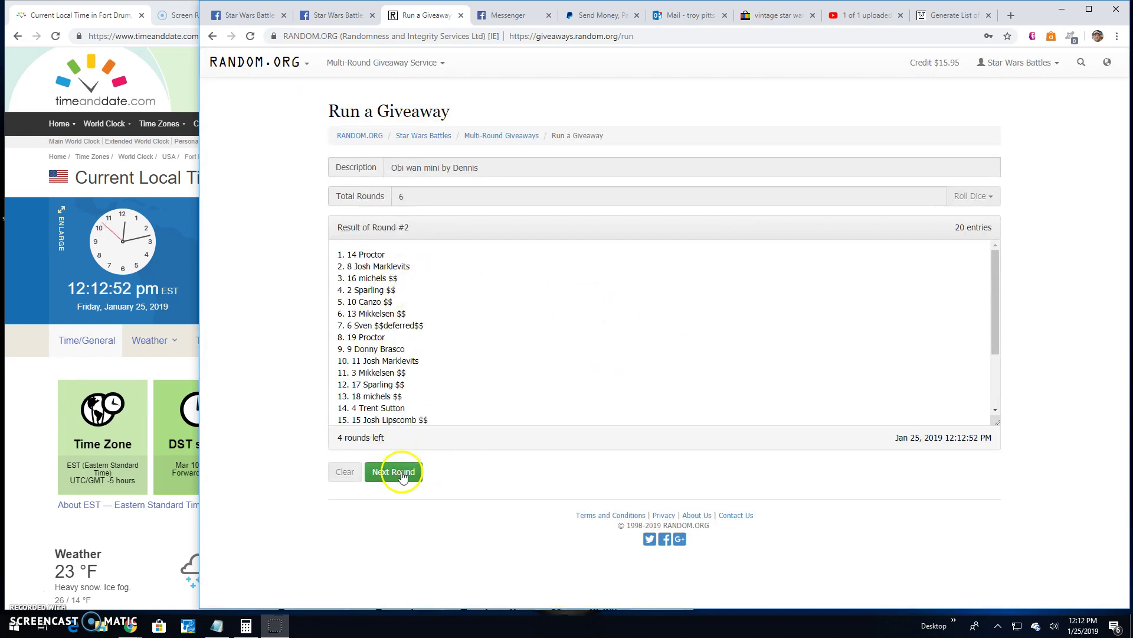
{"action": "left_click", "coordinate": [400, 468]}
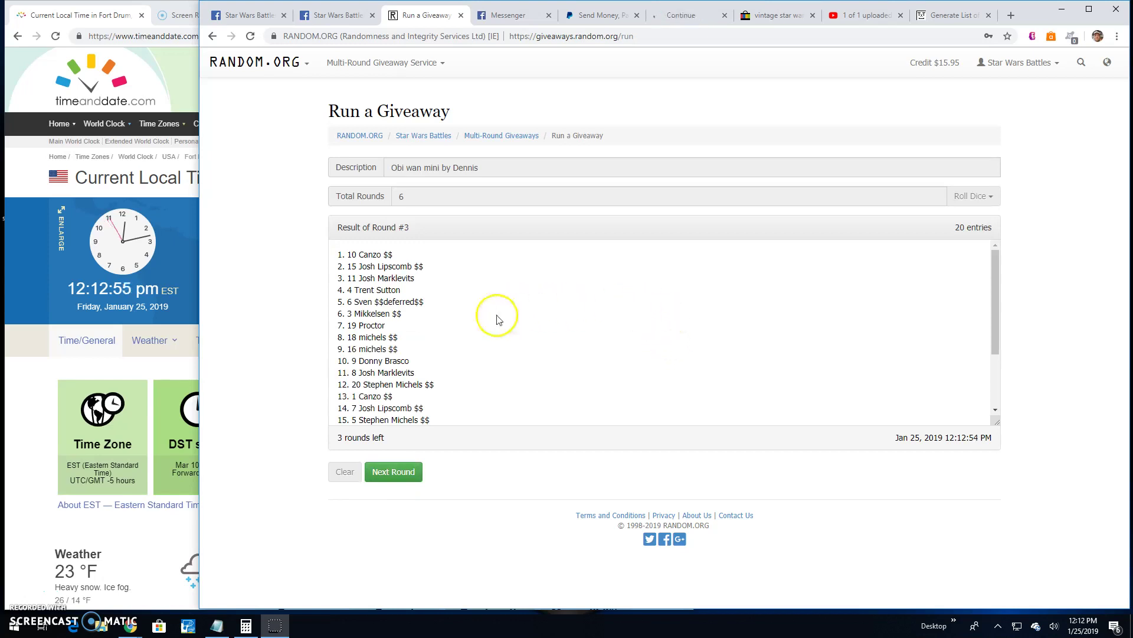
{"action": "left_click", "coordinate": [411, 469]}
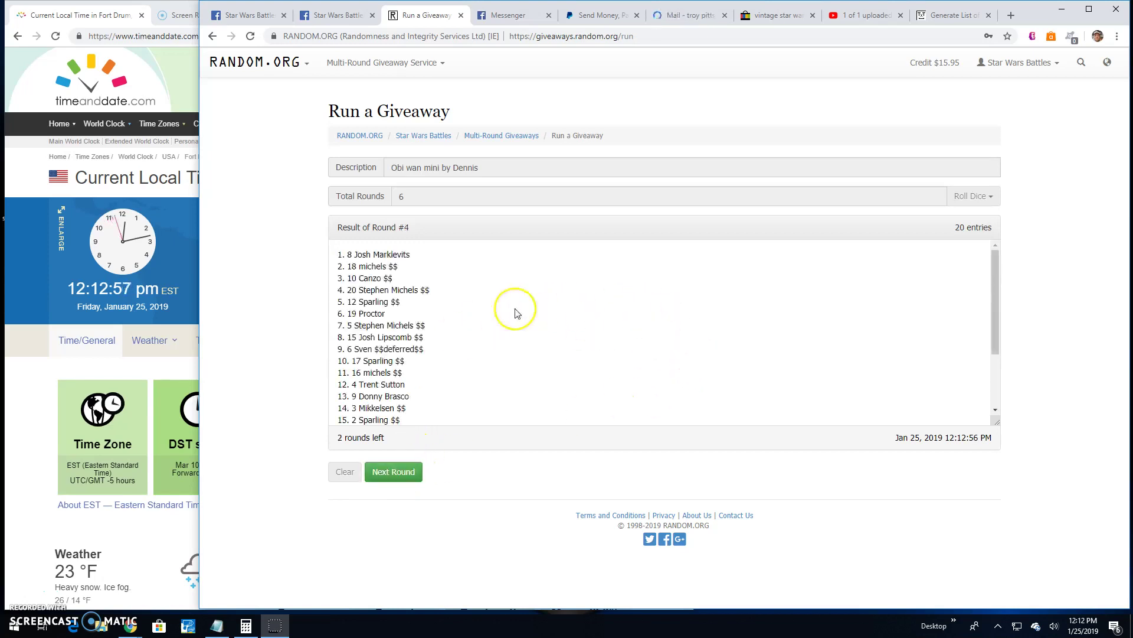
{"action": "left_click", "coordinate": [399, 471]}
{"action": "scroll", "coordinate": [388, 271], "scroll_direction": "down", "scroll_amount": 2}
{"action": "scroll", "coordinate": [388, 271], "scroll_direction": "down", "scroll_amount": 1}
{"action": "scroll", "coordinate": [389, 354], "scroll_direction": "up", "scroll_amount": 1}
{"action": "scroll", "coordinate": [405, 273], "scroll_direction": "up", "scroll_amount": 2}
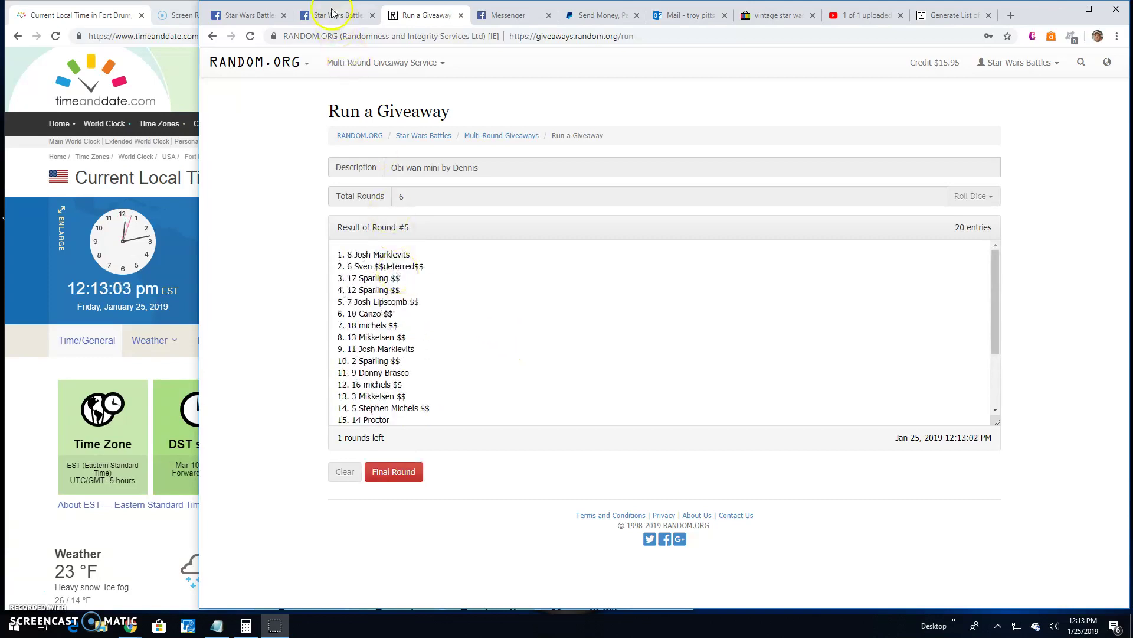
Post the 'Final round! good luck !' comment in the Facebook group thread
{"action": "left_click", "coordinate": [333, 14]}
{"action": "scroll", "coordinate": [673, 297], "scroll_direction": "up", "scroll_amount": 5}
{"action": "scroll", "coordinate": [625, 268], "scroll_direction": "up", "scroll_amount": 3}
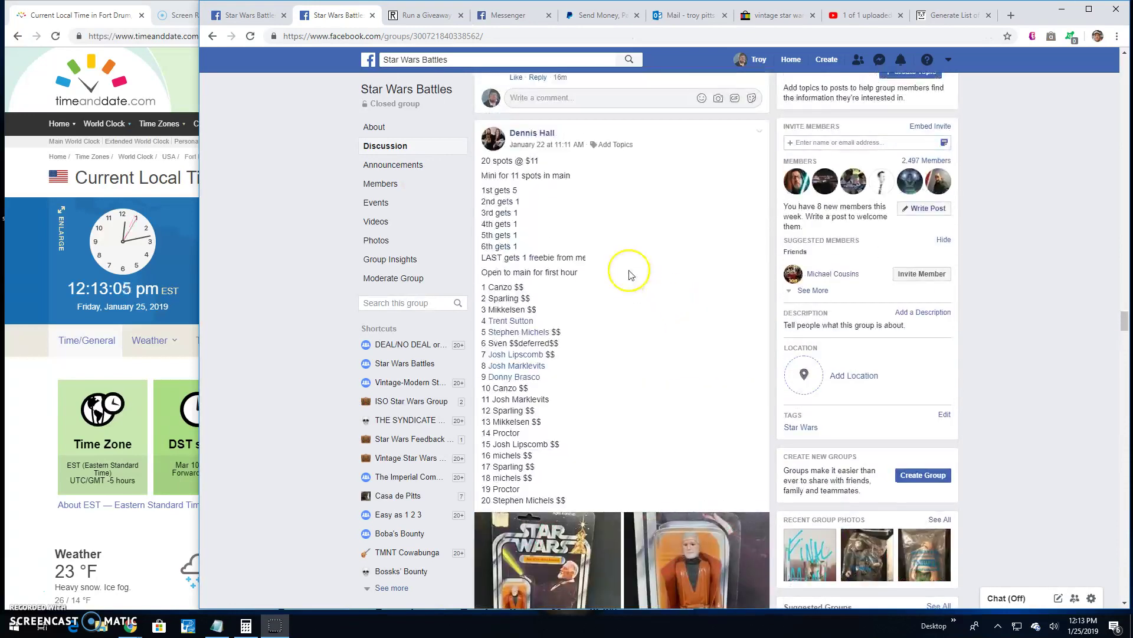
{"action": "scroll", "coordinate": [627, 371], "scroll_direction": "down", "scroll_amount": 3}
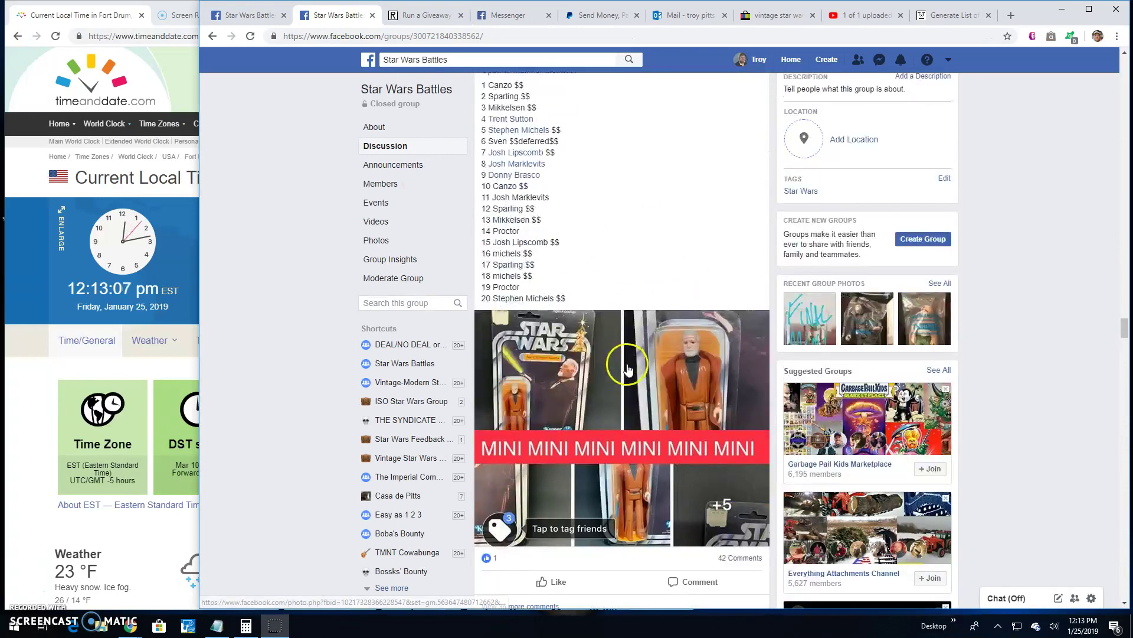
{"action": "scroll", "coordinate": [627, 370], "scroll_direction": "down", "scroll_amount": 3}
{"action": "scroll", "coordinate": [696, 345], "scroll_direction": "down", "scroll_amount": 4}
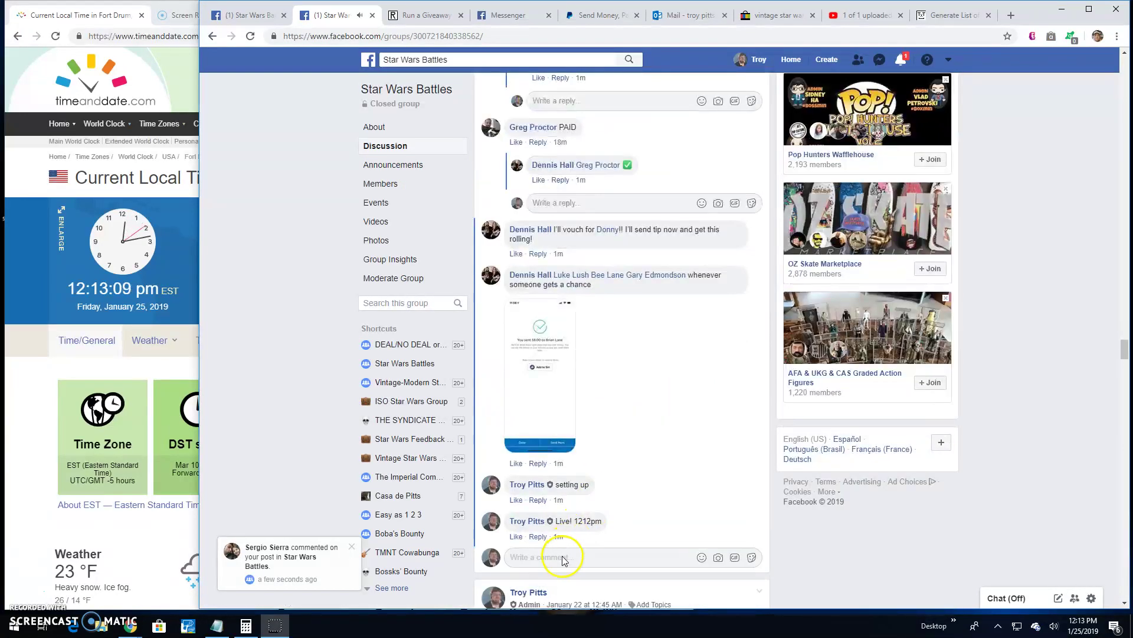
{"action": "type", "text": "Final round! good luc"}
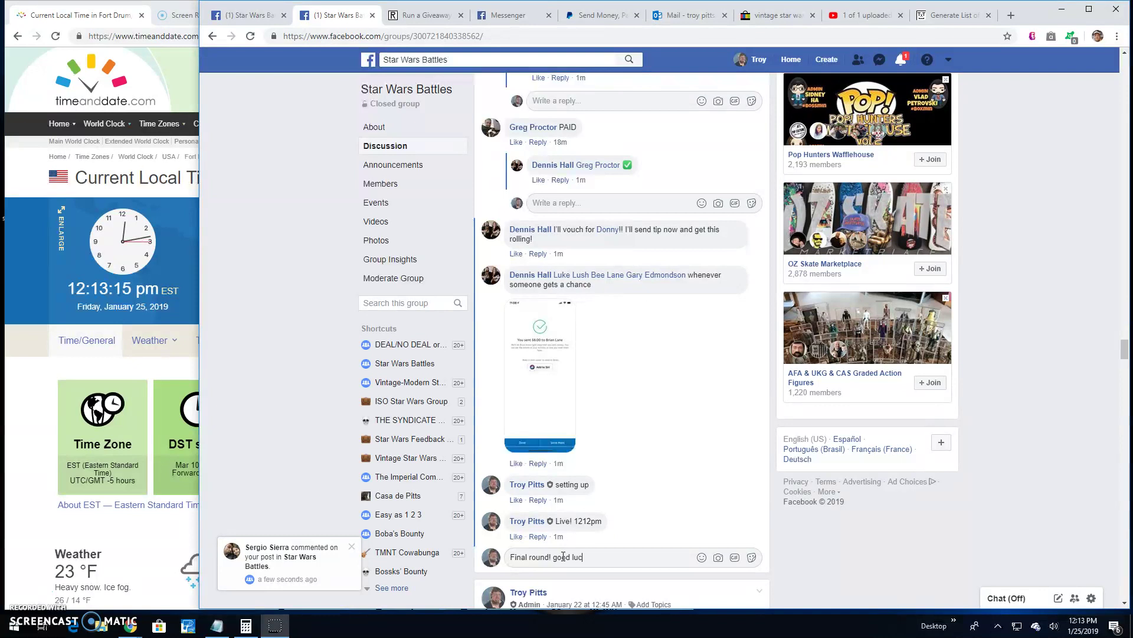
{"action": "type", "text": " !"}
{"action": "key", "text": "Return"}
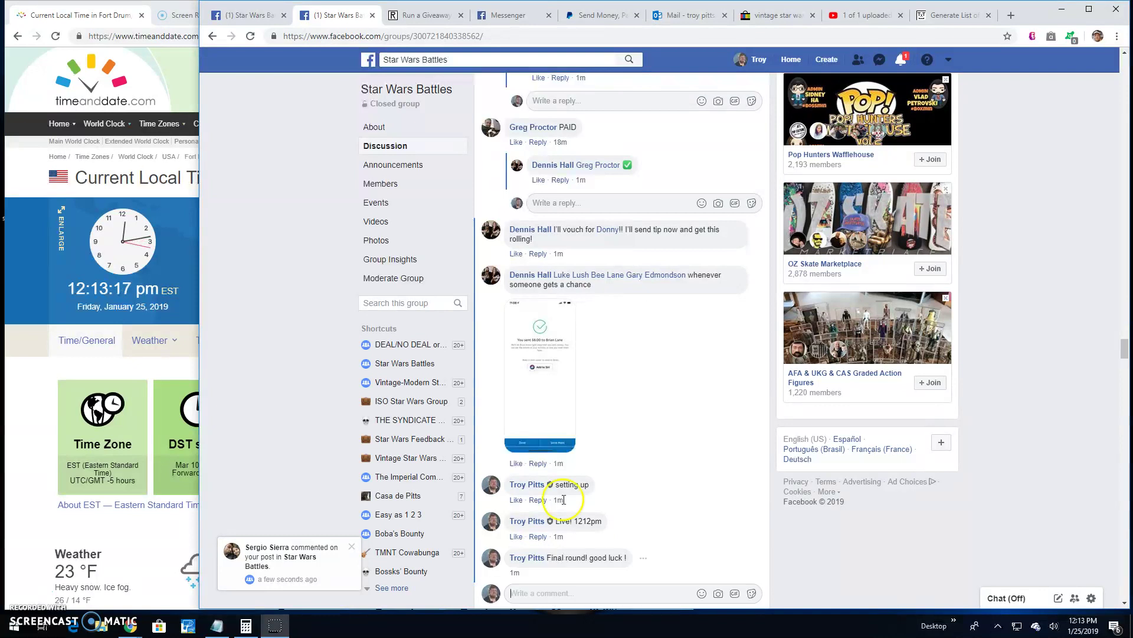
{"action": "left_click", "coordinate": [429, 14]}
{"action": "left_click", "coordinate": [406, 471]}
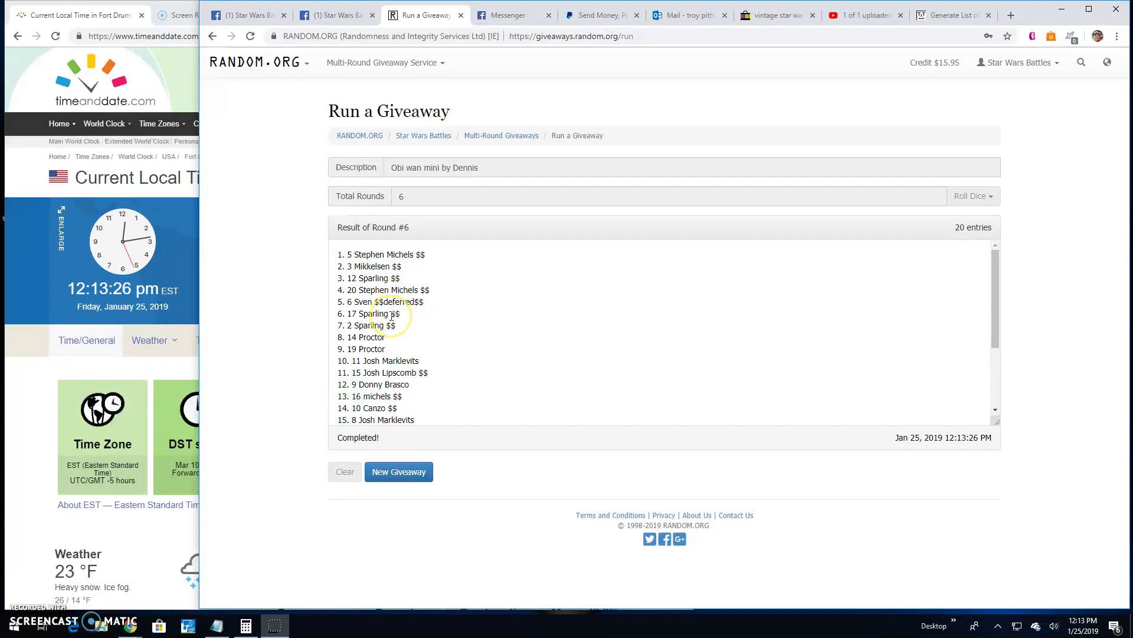
{"action": "scroll", "coordinate": [392, 317], "scroll_direction": "down", "scroll_amount": 3}
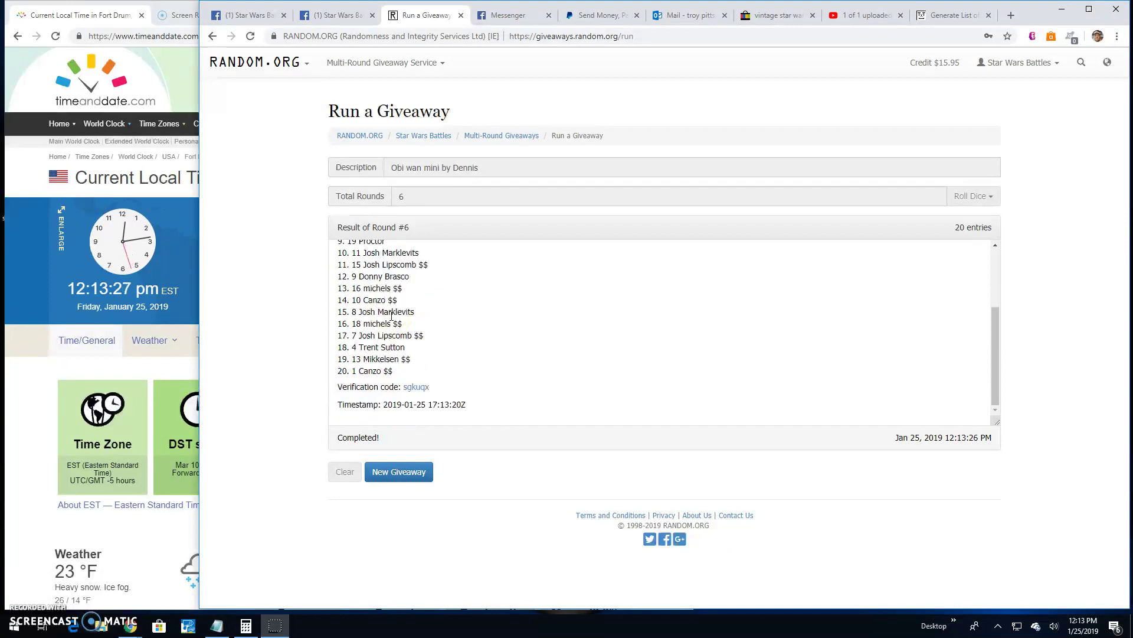
Open the sgkuqx verification page and highlight final-round entries 1–6 and entry 20
{"action": "left_click", "coordinate": [416, 388]}
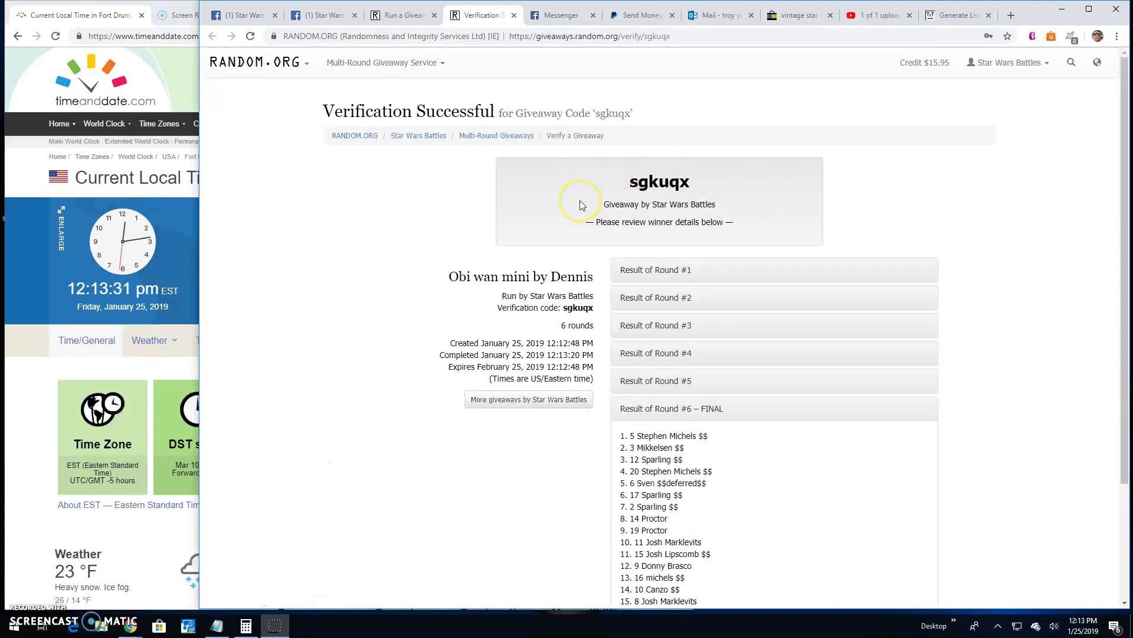
{"action": "scroll", "coordinate": [593, 204], "scroll_direction": "down", "scroll_amount": 3}
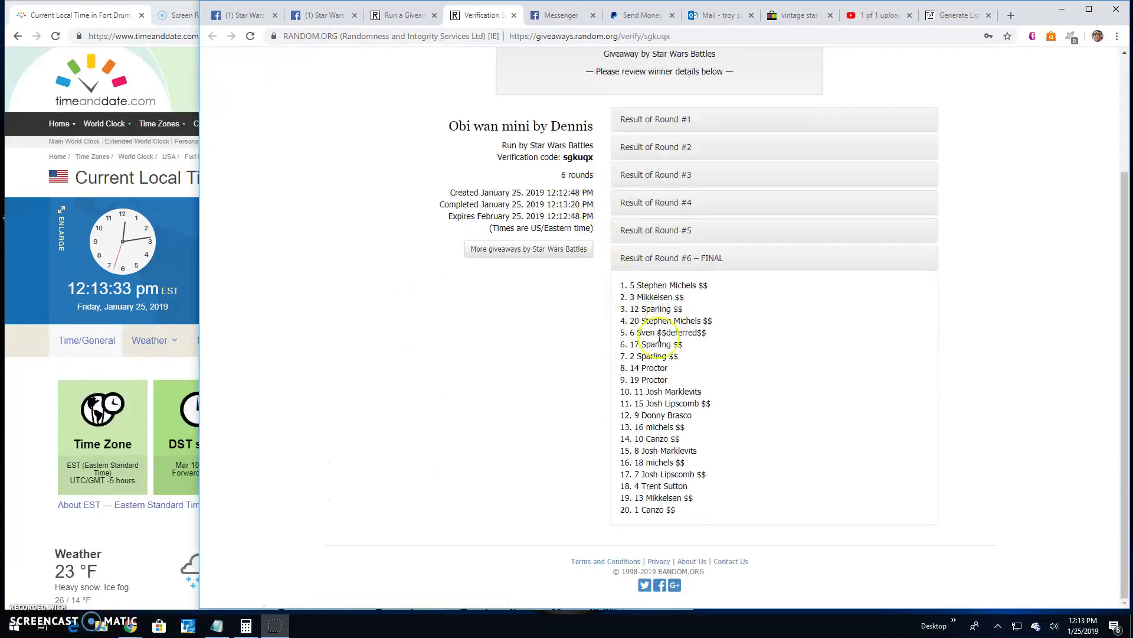
{"action": "left_click_drag", "start_coordinate": [707, 344], "coordinate": [618, 289]}
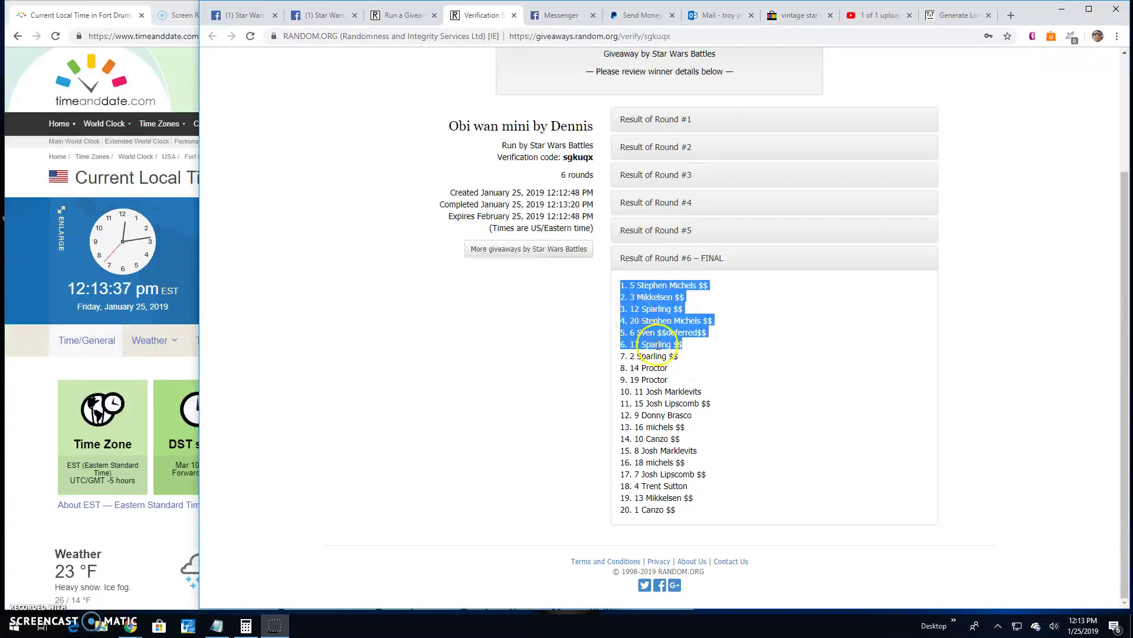
{"action": "left_click_drag", "start_coordinate": [677, 509], "coordinate": [624, 507]}
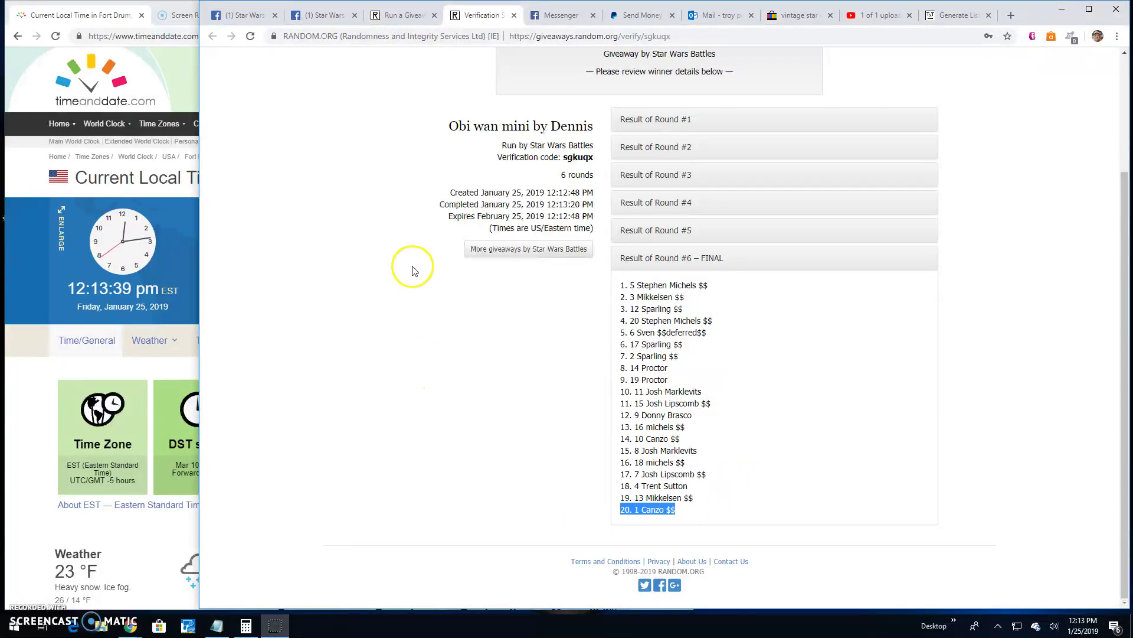
Return to the Star Wars Battles group thread and start a new comment
{"action": "left_click", "coordinate": [335, 16]}
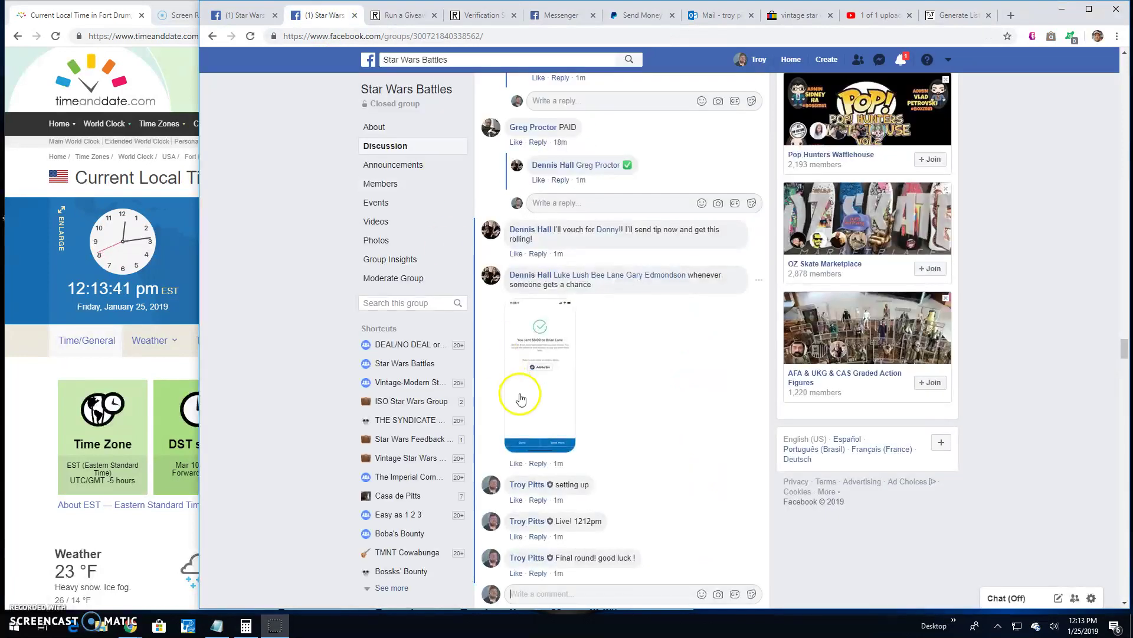
{"action": "scroll", "coordinate": [521, 401], "scroll_direction": "down", "scroll_amount": 1}
{"action": "left_click", "coordinate": [535, 476]}
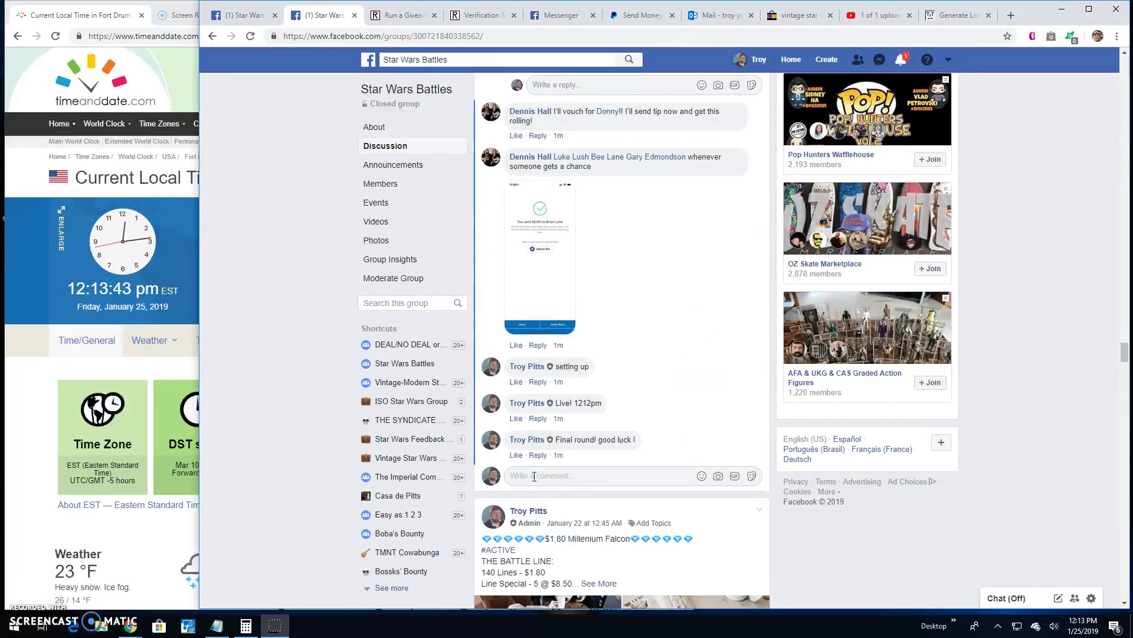
{"action": "type", "text": "Done!"}
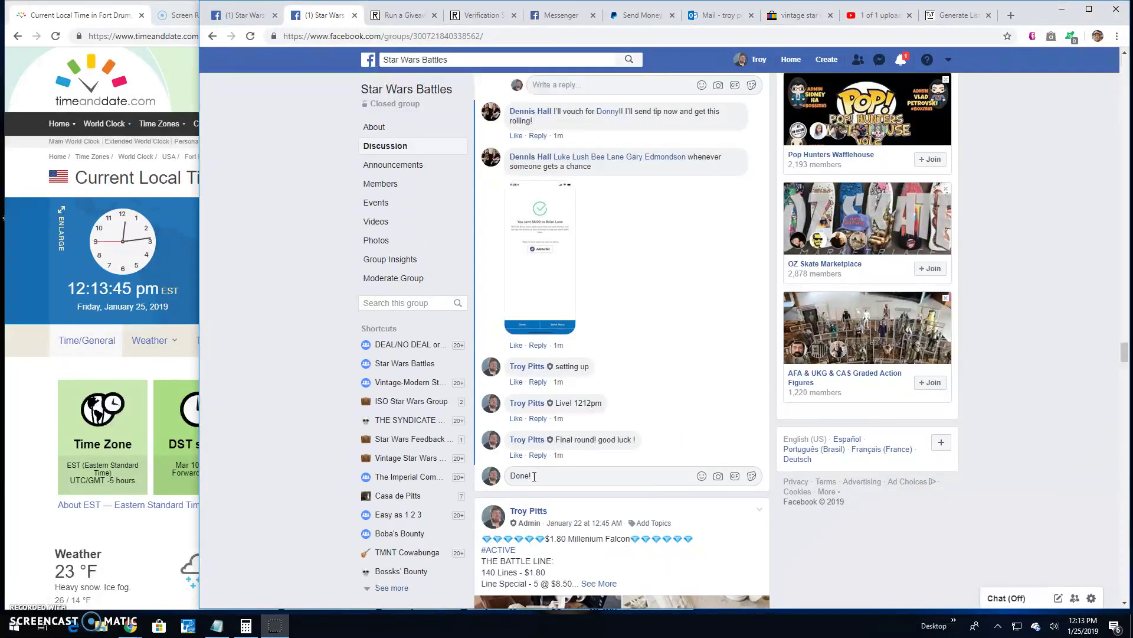